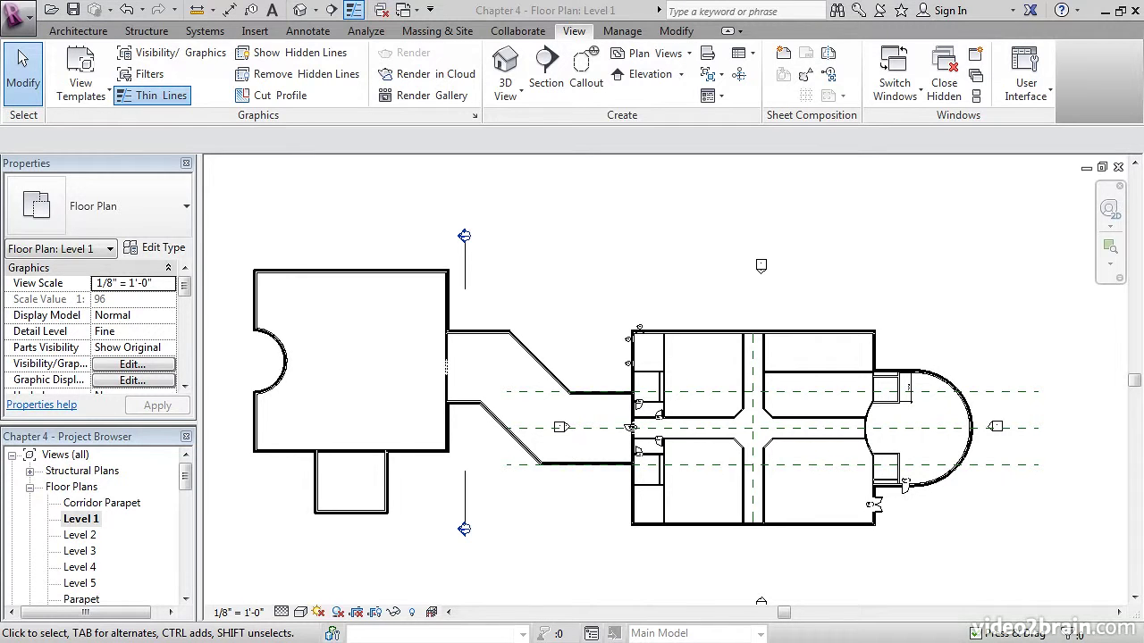
- Open the West Corridor Section view from its section marker in the Level 1 floor plan
scroll(648, 250, up, 5)
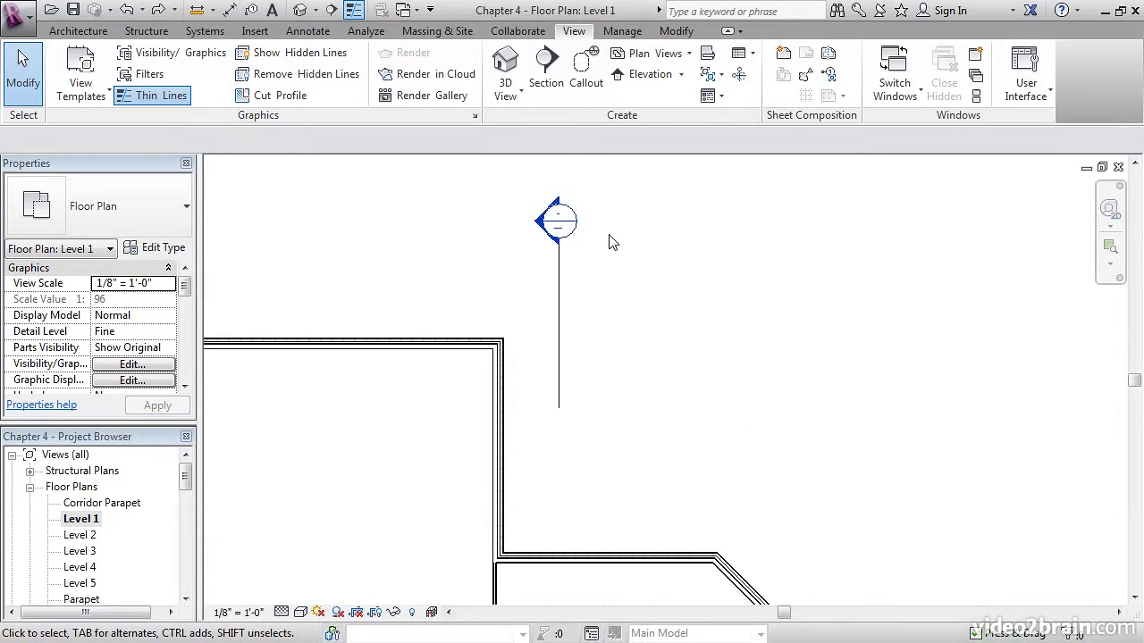
double_click(581, 239)
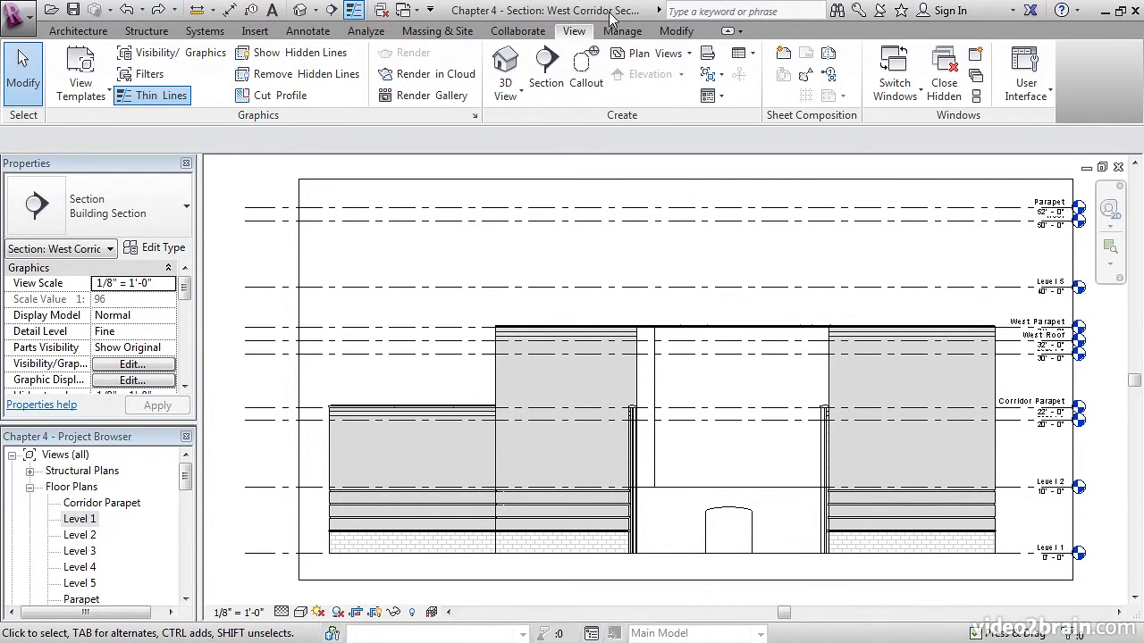
middle_drag(676, 304, 658, 342)
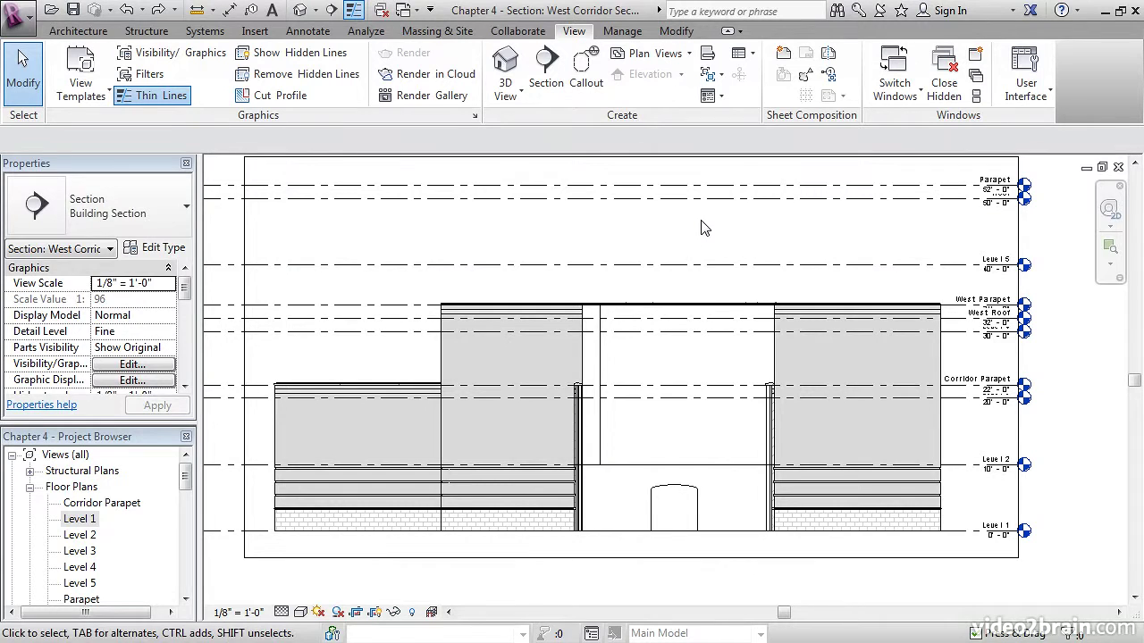
scroll(635, 361, up, 3)
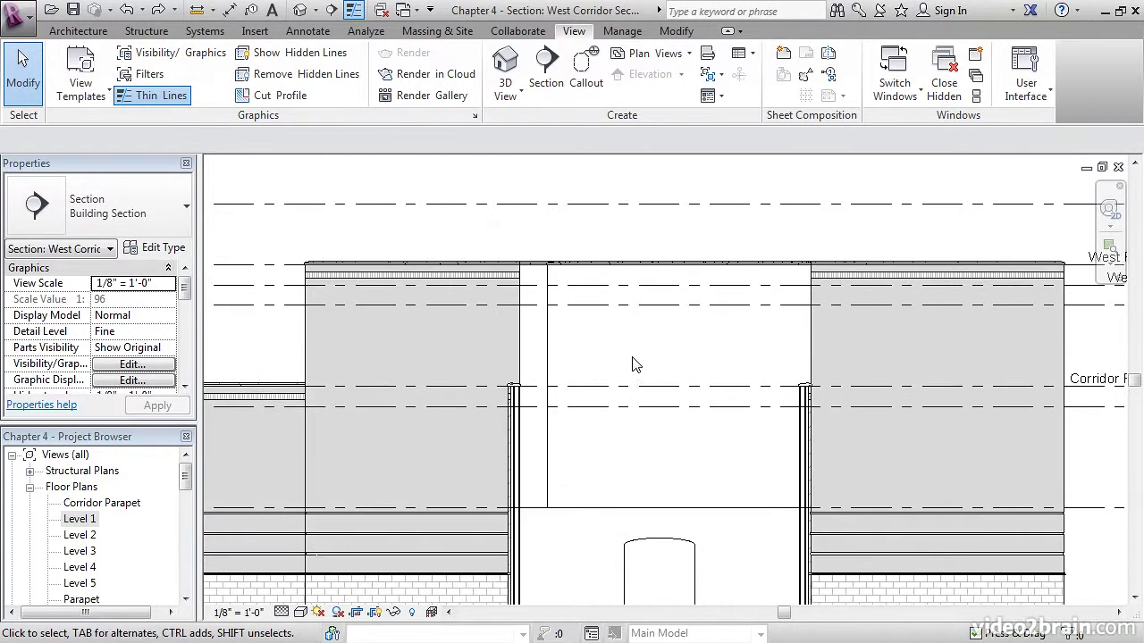
middle_drag(631, 365, 638, 331)
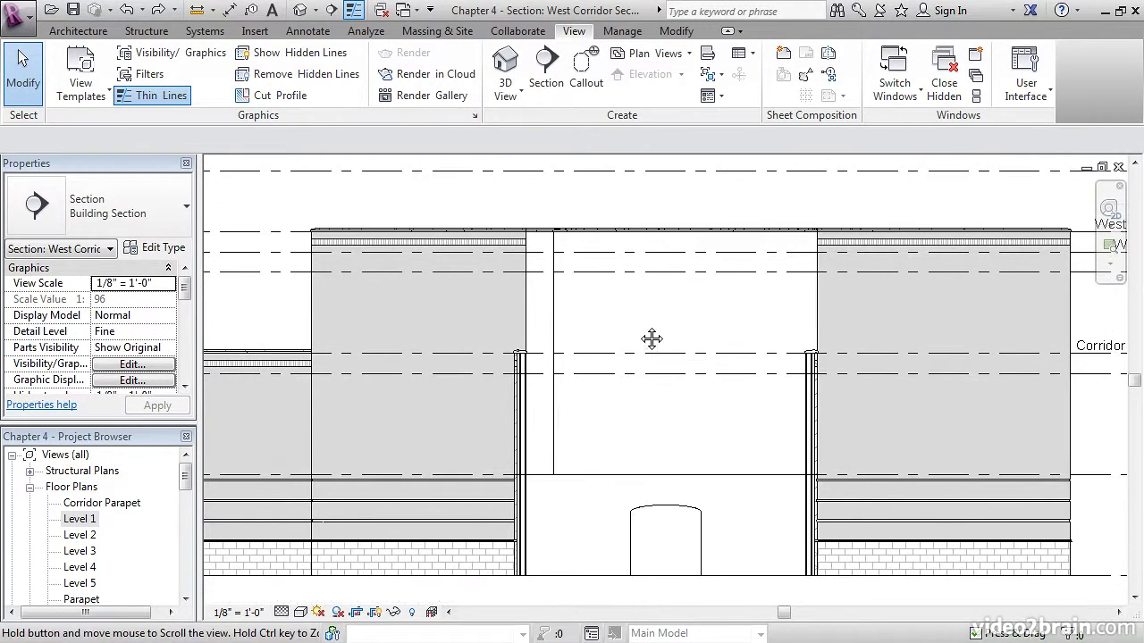
- Edit the profile of the exterior brick wall left of the corridor, sketching a line along Corridor Parapet level to the opposite wall's edge
click(528, 303)
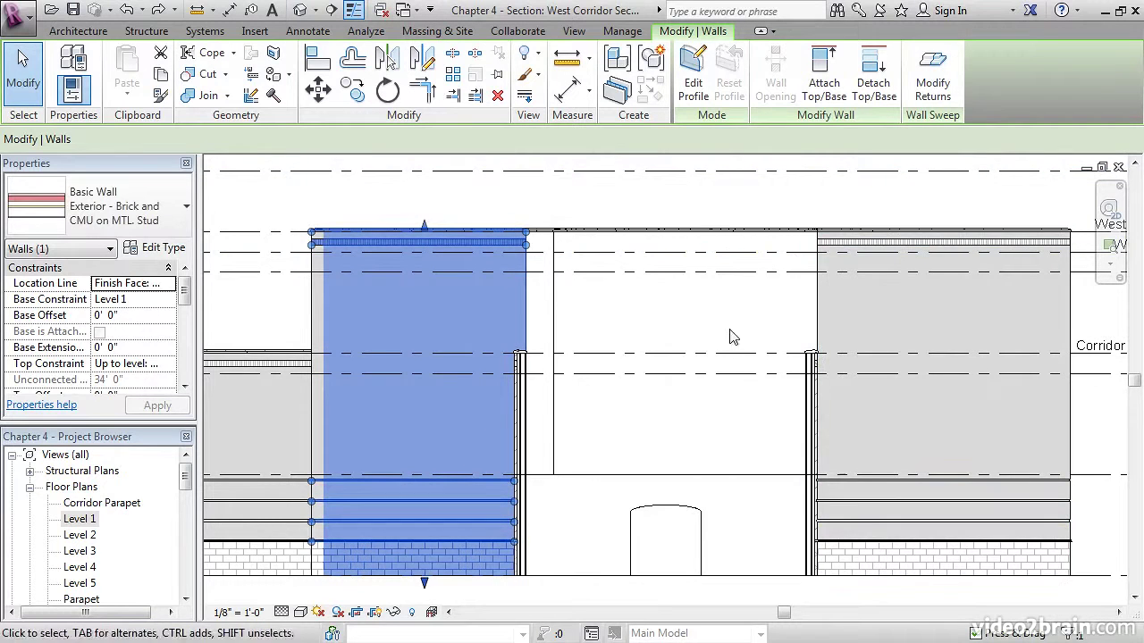
click(693, 87)
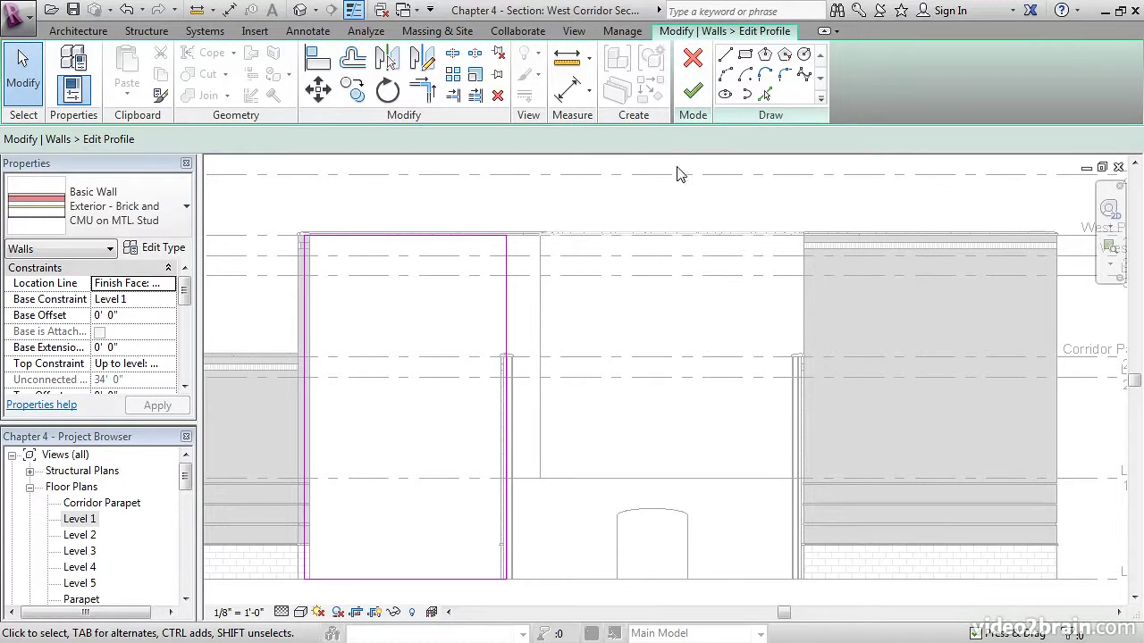
click(725, 57)
middle_drag(575, 324, 614, 300)
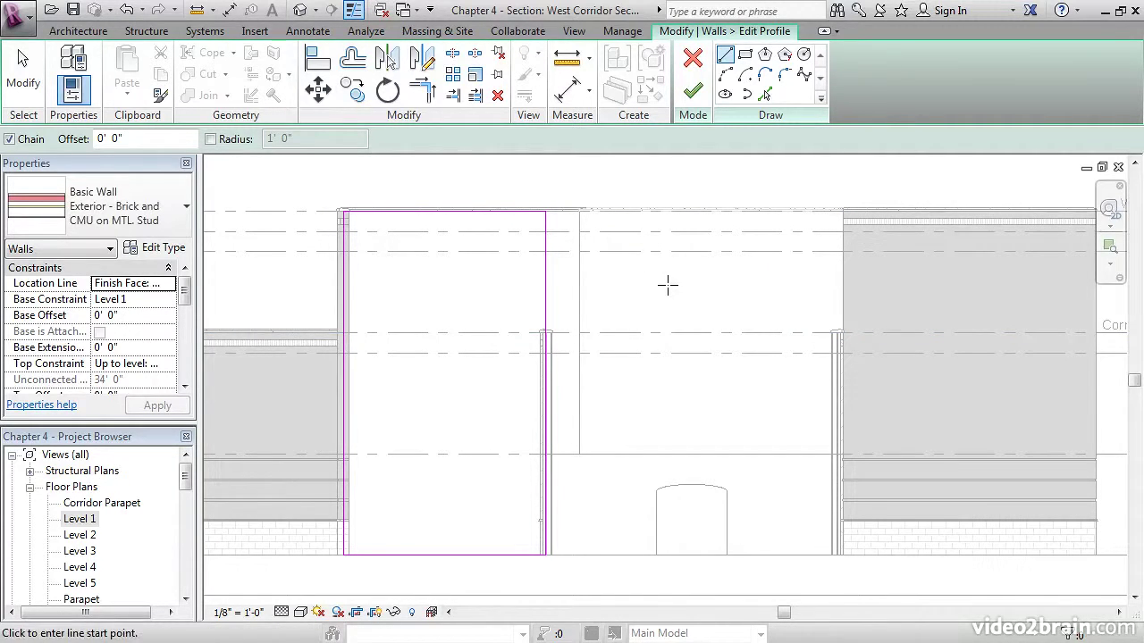
scroll(547, 335, up, 5)
scroll(537, 346, up, 2)
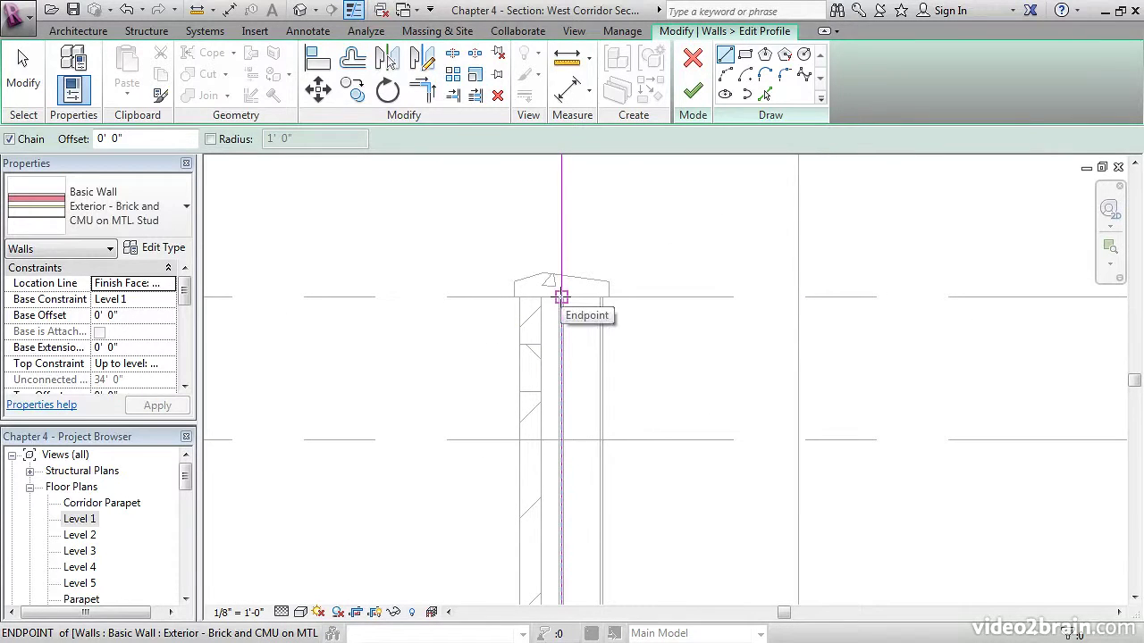
click(561, 297)
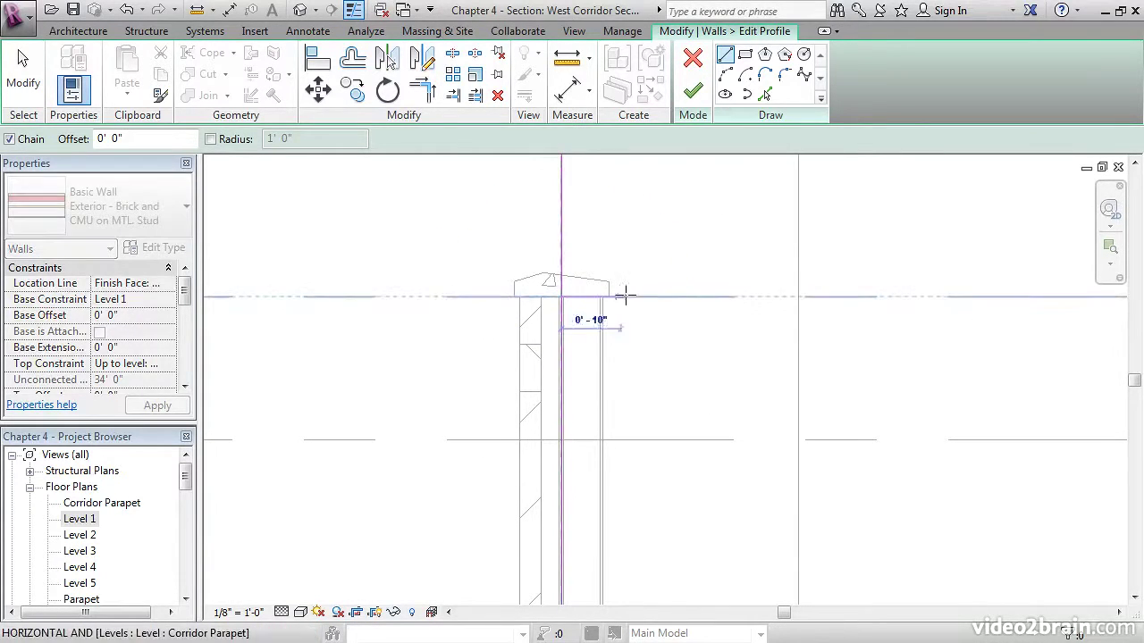
scroll(681, 295, down, 2)
scroll(682, 295, down, 5)
middle_drag(841, 305, 541, 321)
scroll(679, 309, up, 5)
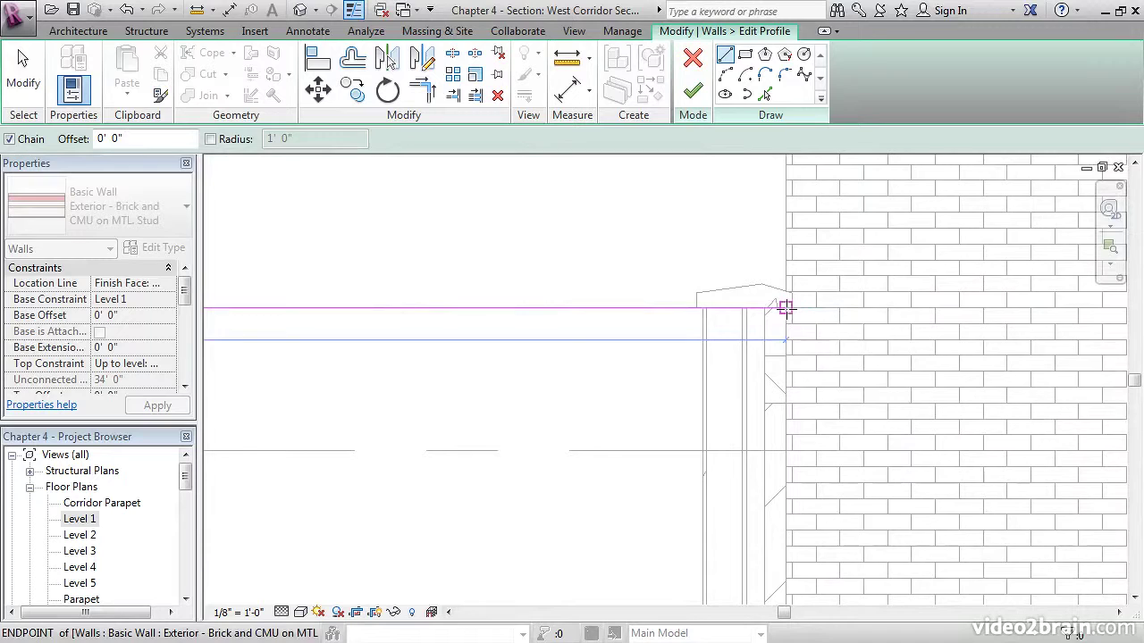
click(784, 307)
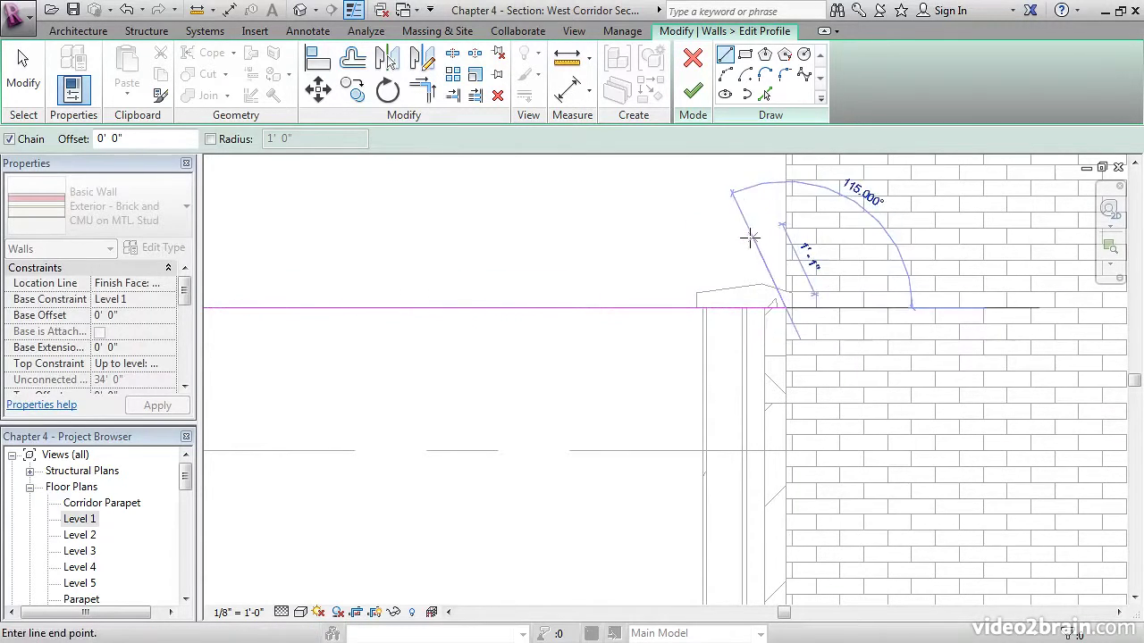
- Continue the profile with a vertical line up the opposite brick wall's edge to the West Parapet level
scroll(748, 240, down, 2)
scroll(748, 245, down, 5)
middle_drag(765, 242, 728, 511)
scroll(711, 354, up, 2)
scroll(712, 353, up, 4)
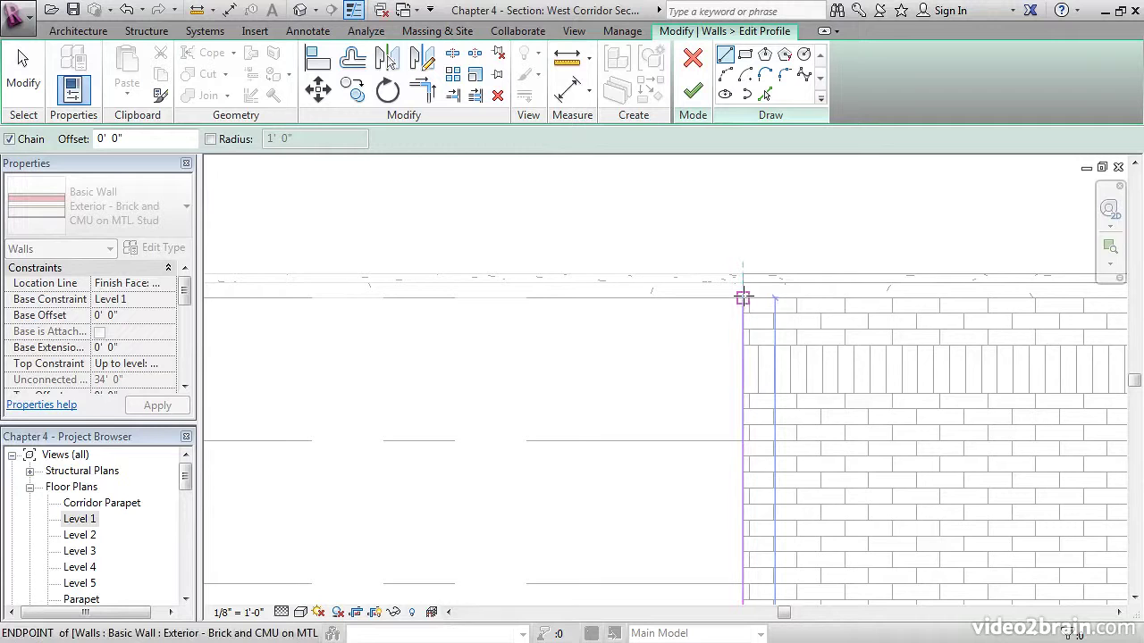
click(743, 286)
- Close the added profile area with a horizontal line along the West Parapet level back to the original profile's upper corner
scroll(651, 306, down, 4)
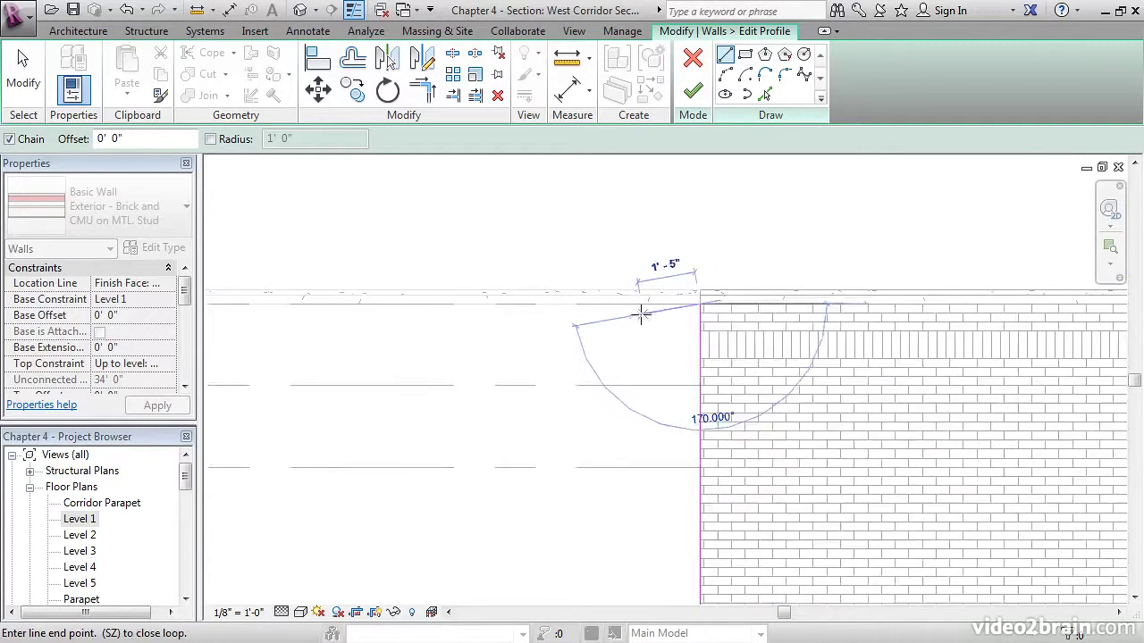
middle_drag(467, 343, 711, 335)
scroll(563, 320, up, 2)
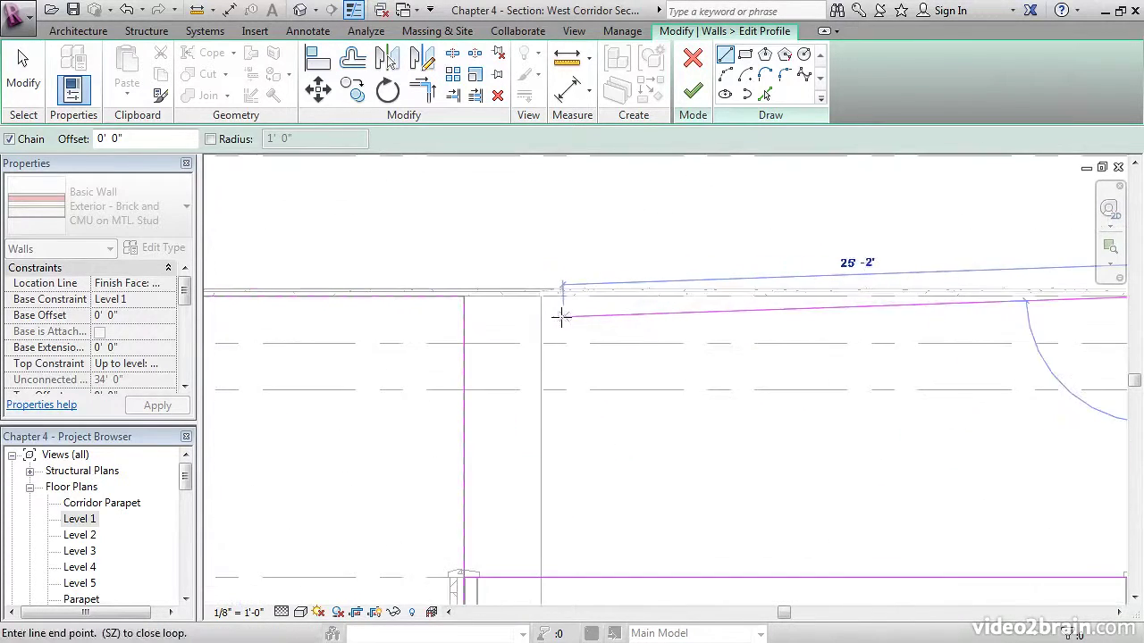
click(464, 297)
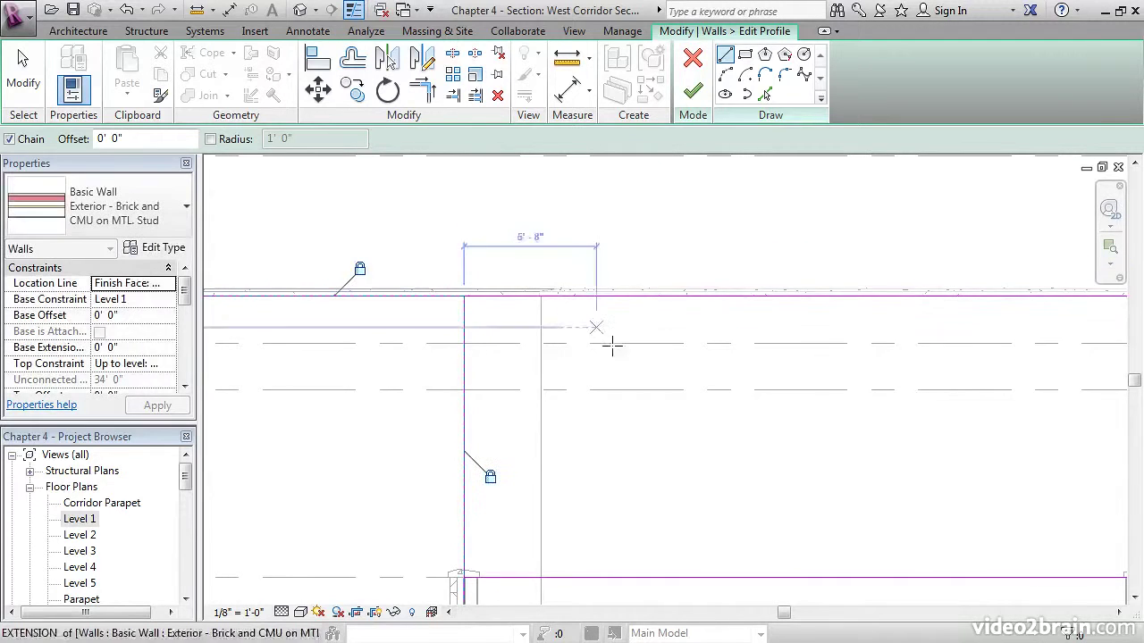
key(Escape)
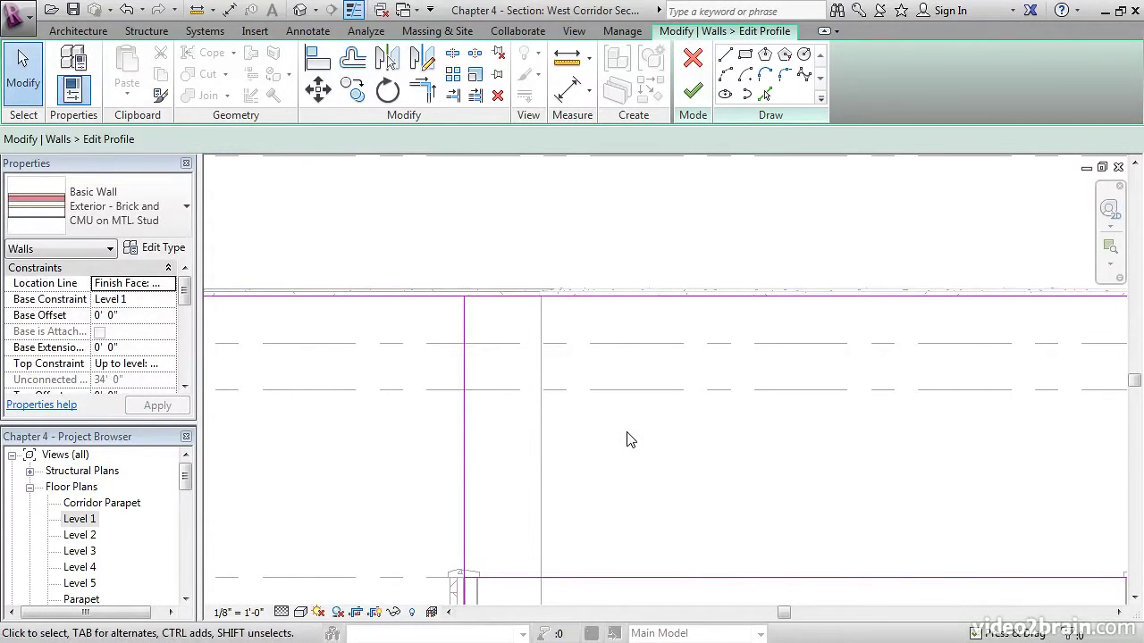
- Trim the original vertical edge above the Corridor Parapet line into a single closed loop and finish the wall profile edit
scroll(625, 442, down, 4)
middle_drag(617, 459, 608, 393)
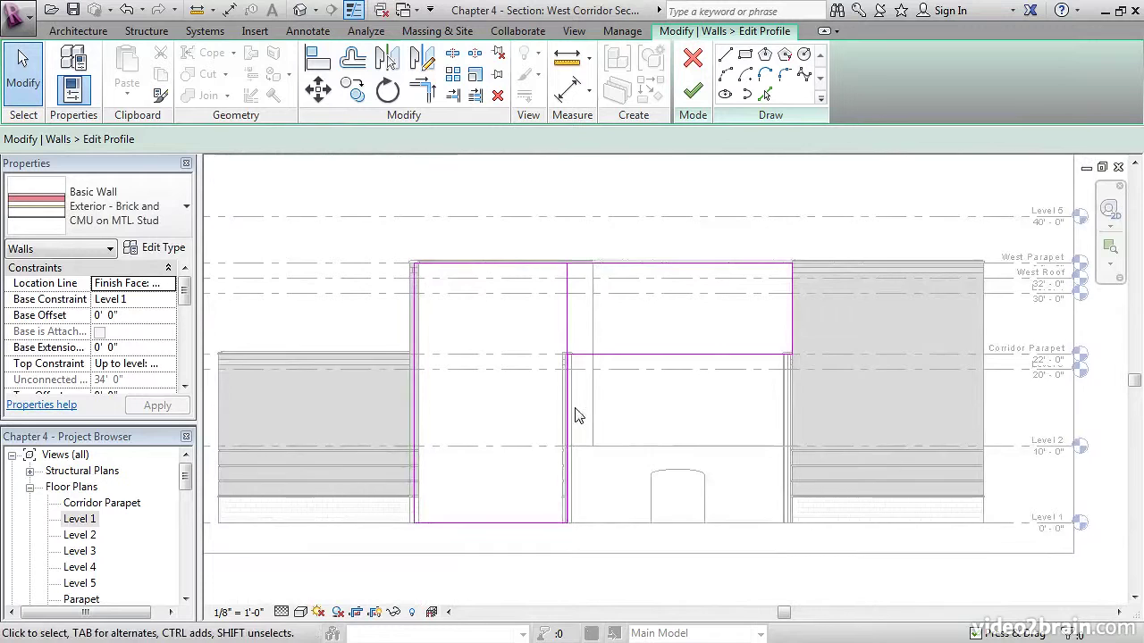
scroll(577, 413, up, 1)
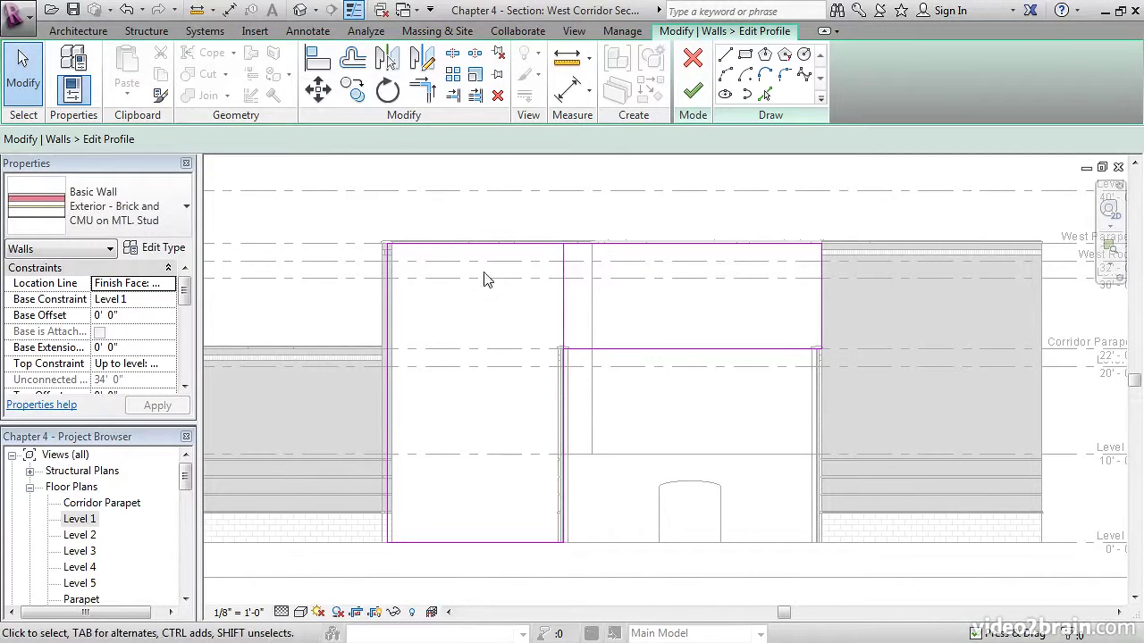
click(427, 95)
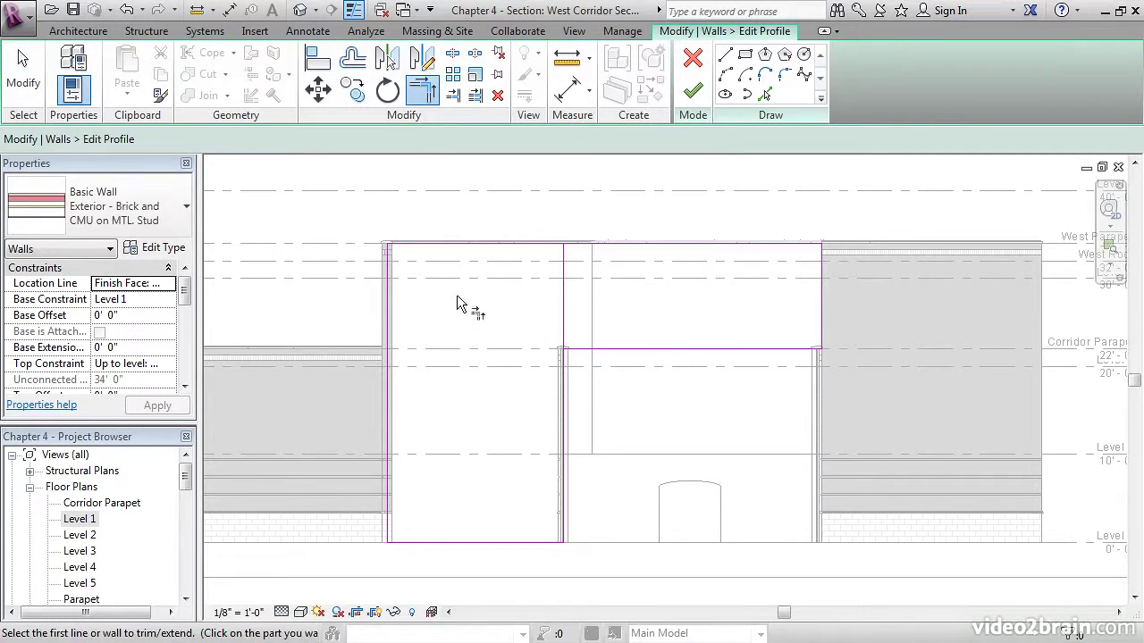
click(560, 434)
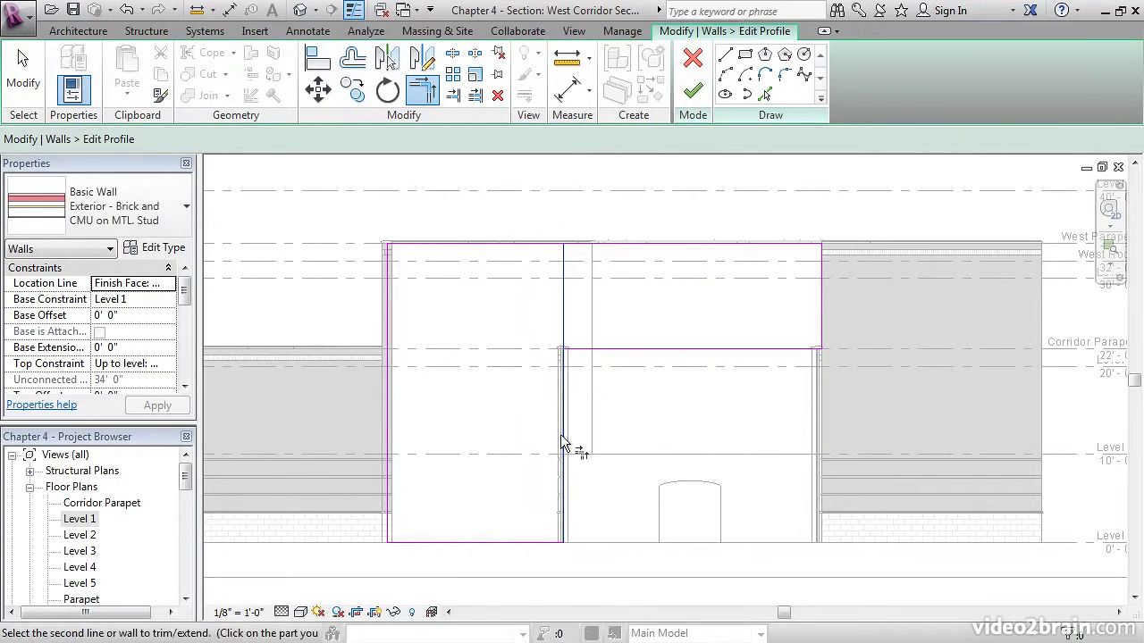
click(668, 350)
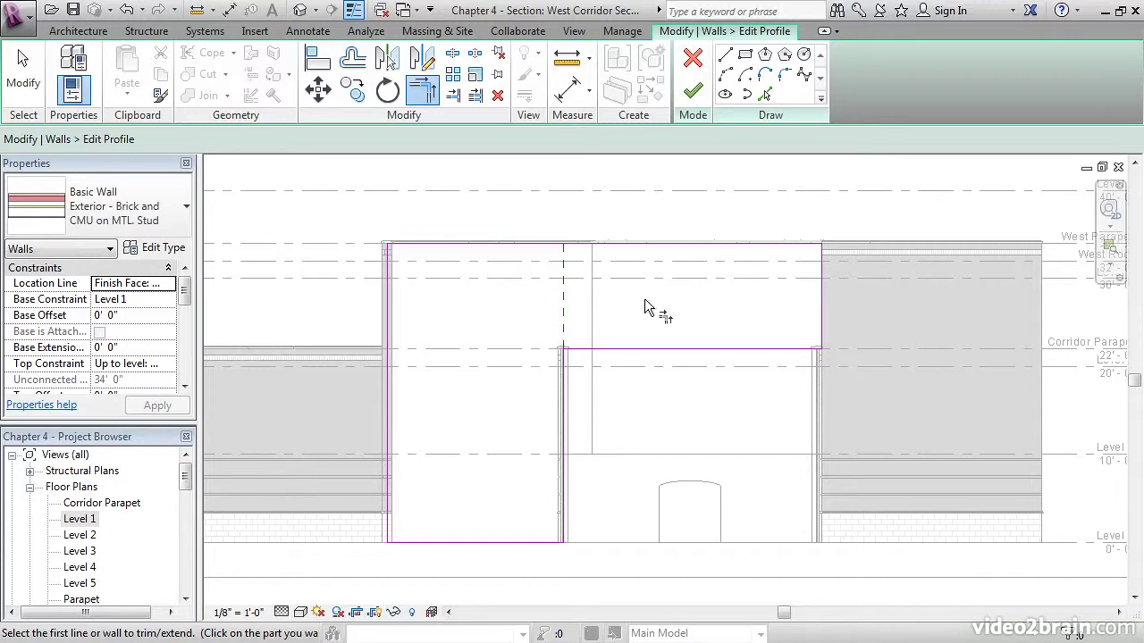
click(693, 91)
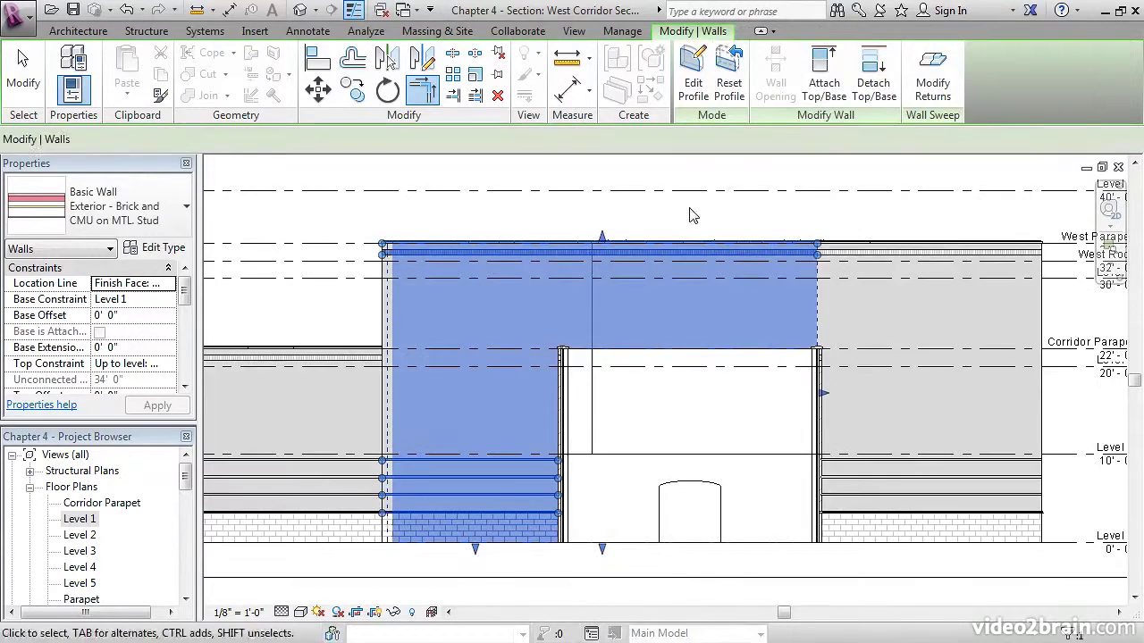
click(691, 222)
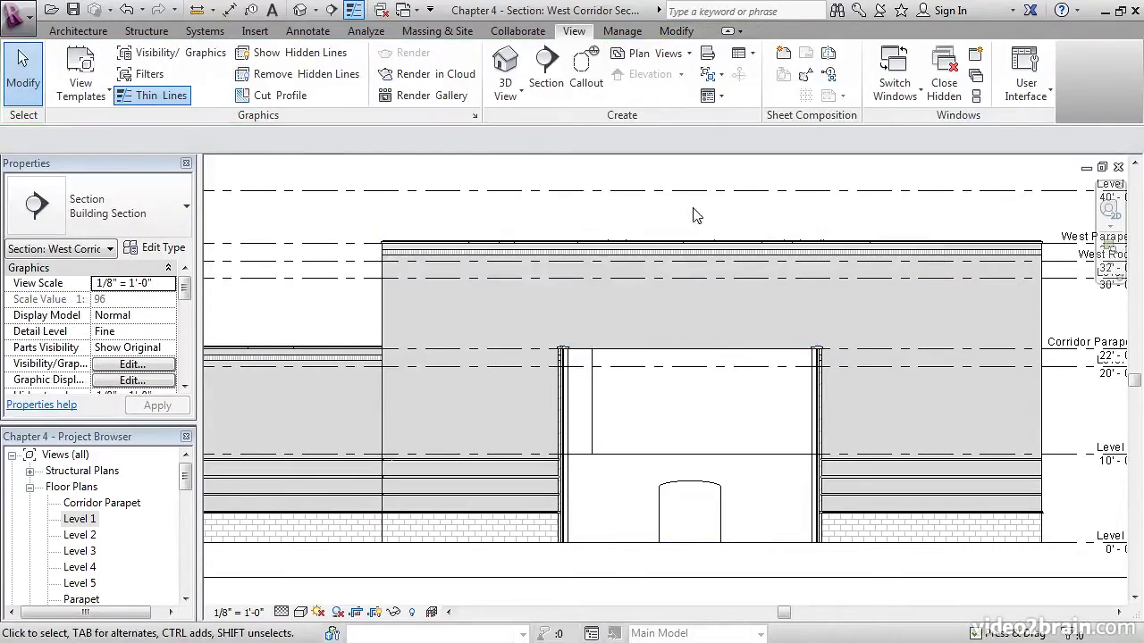
- Stretch the top of the interior partition wall with the arched opening up to the bottom edge of the brick wall above
scroll(835, 302, up, 5)
scroll(843, 308, down, 3)
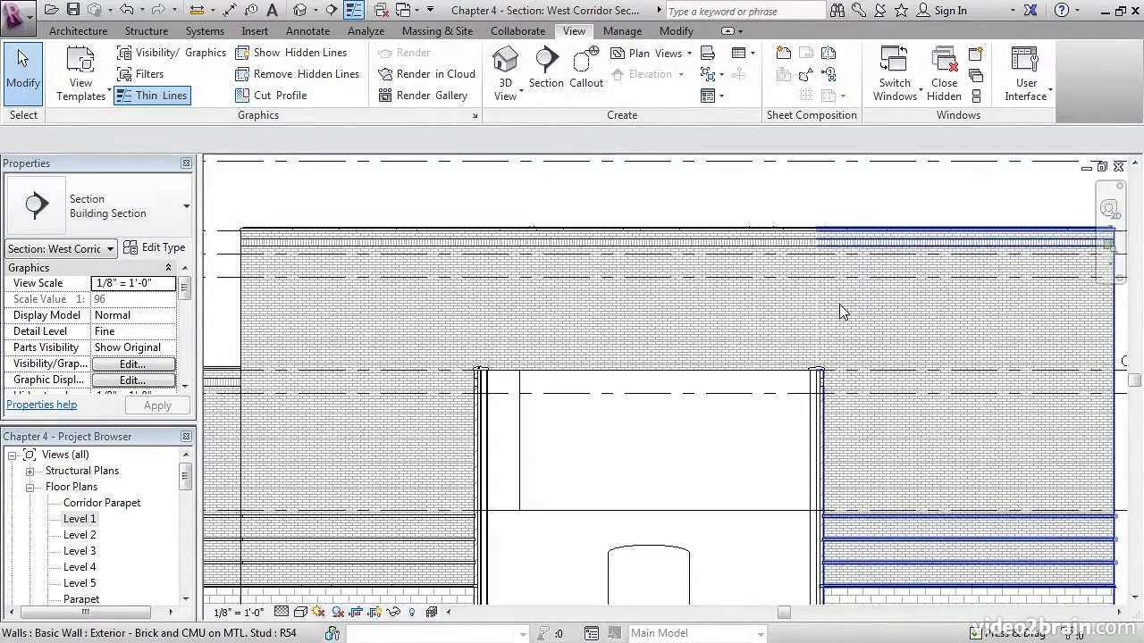
middle_drag(683, 449, 682, 393)
scroll(677, 395, up, 1)
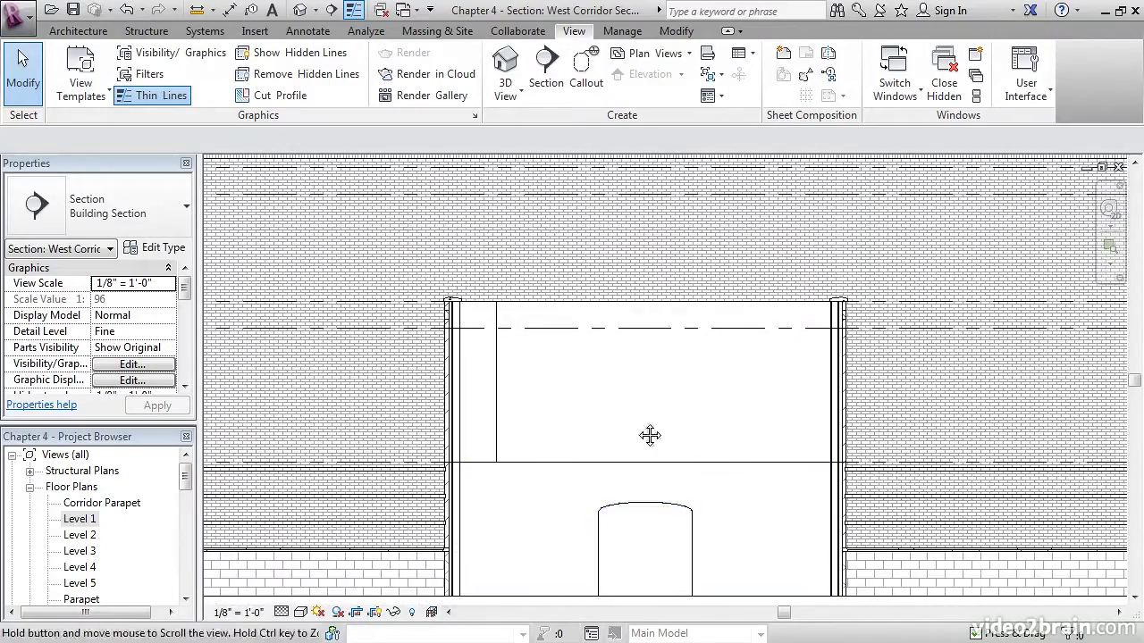
middle_drag(638, 429, 603, 394)
click(615, 431)
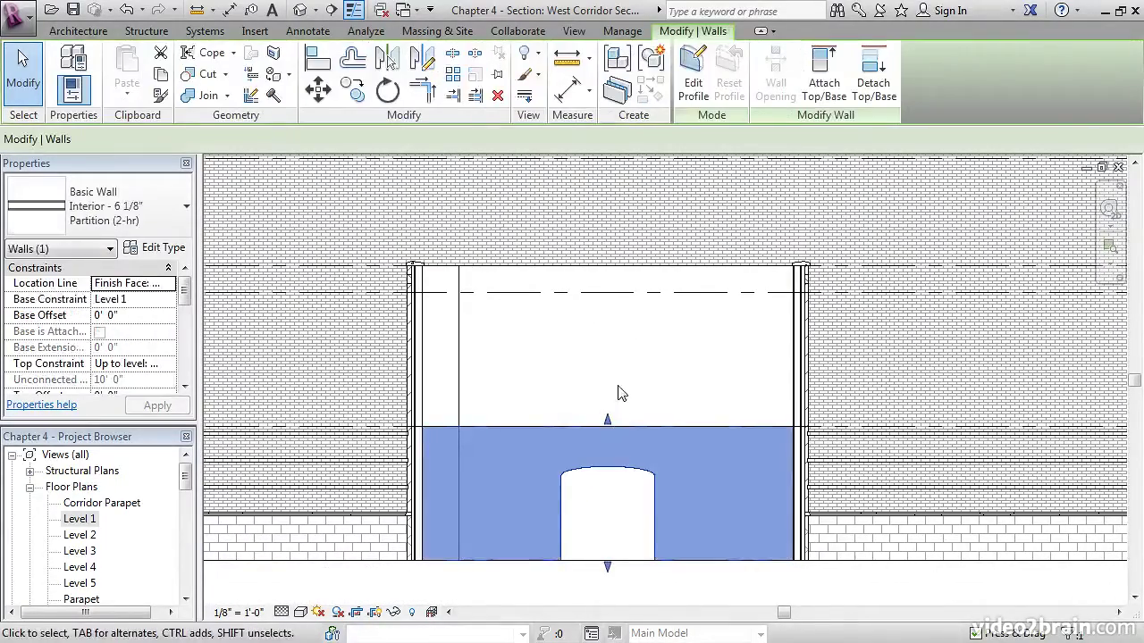
drag(606, 424, 609, 263)
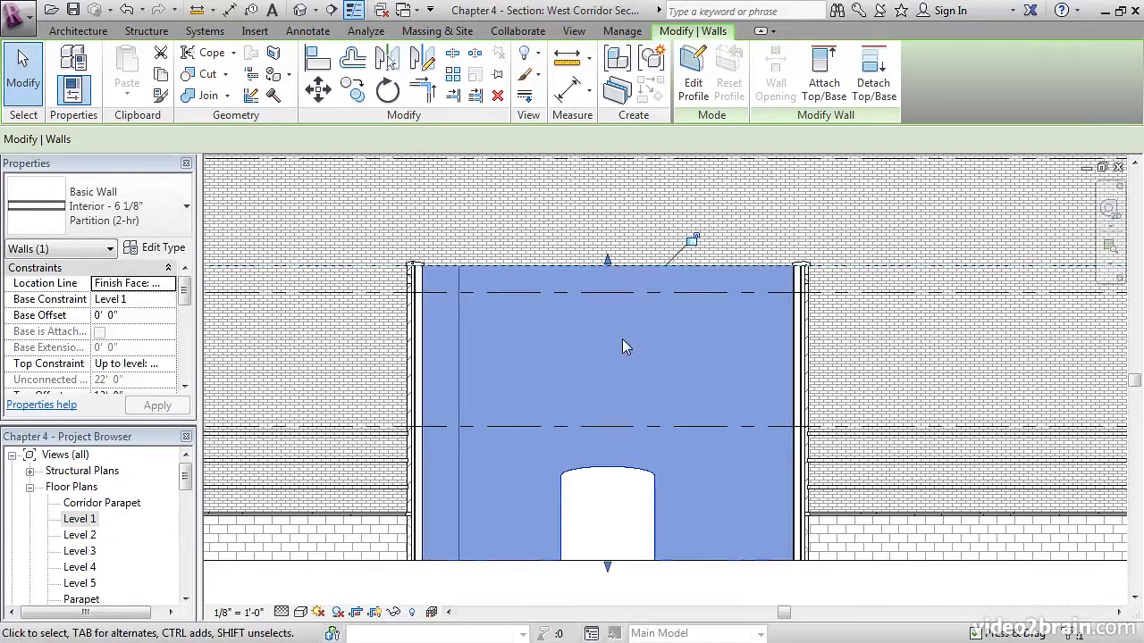
- Open the Level 3 floor plan
drag(186, 478, 186, 483)
click(85, 535)
double_click(87, 540)
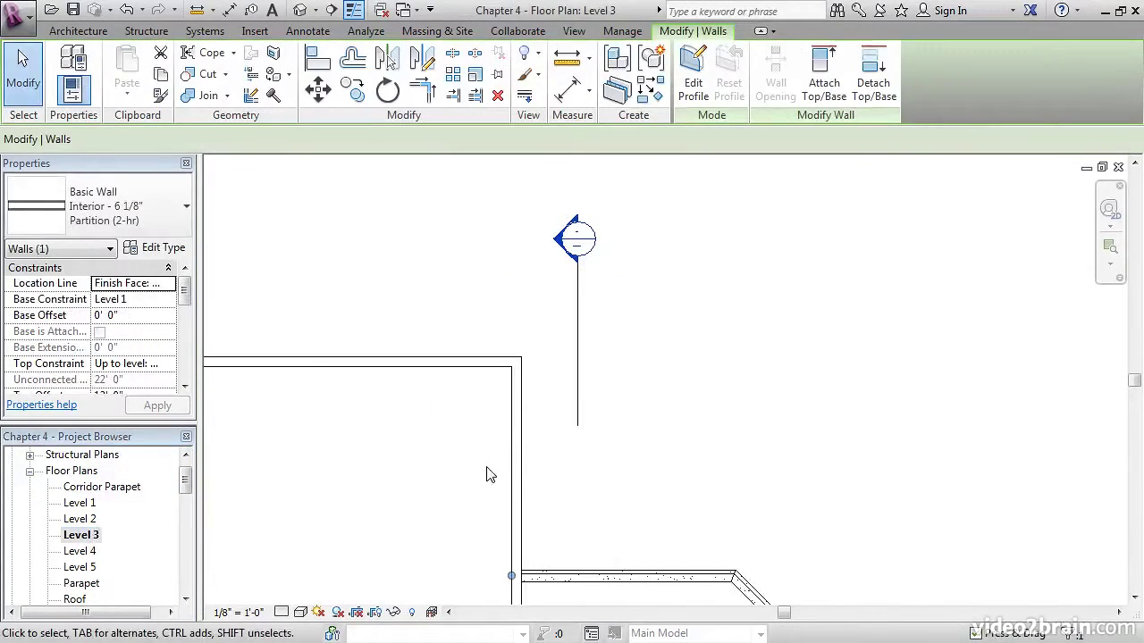
- Deselect the wall and set the Level 3 floor plan's detail level to Fine
scroll(475, 526, down, 5)
middle_drag(452, 462, 598, 410)
scroll(519, 459, up, 3)
click(518, 459)
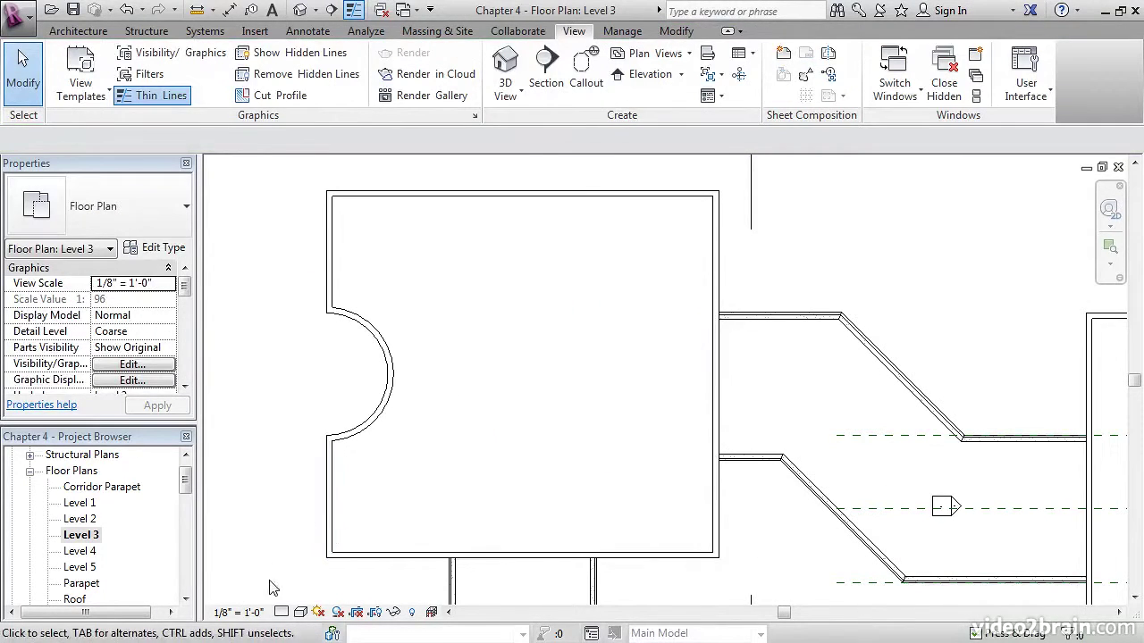
click(282, 612)
click(300, 593)
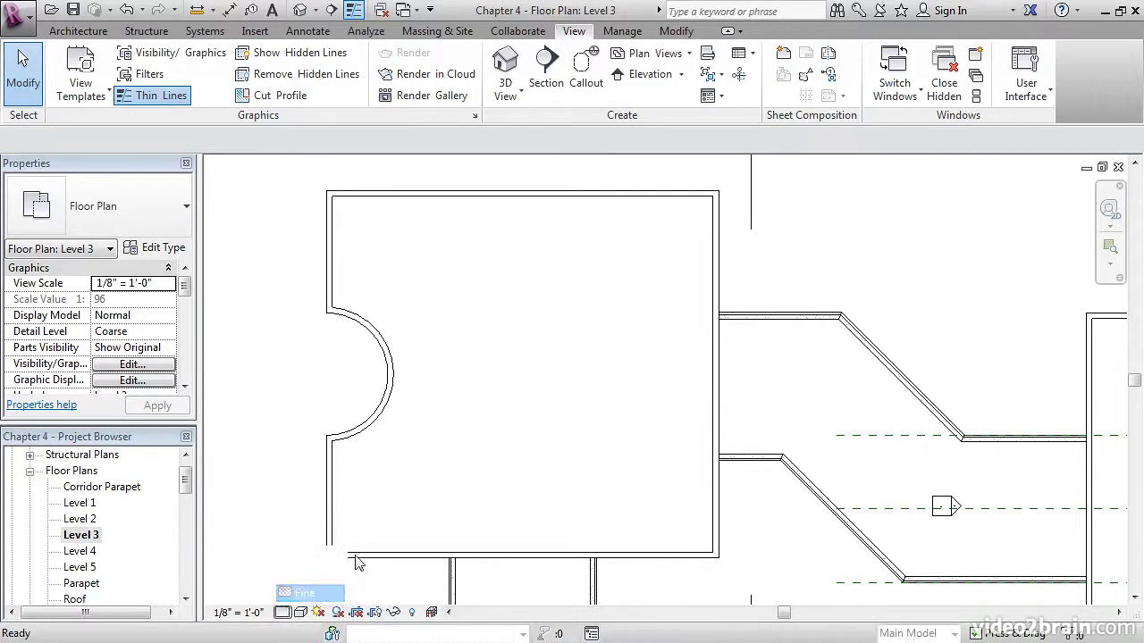
- Create a building section like the existing West Corridor Section, running horizontally through the small projection south of the west wing and looking north
middle_drag(487, 510, 565, 386)
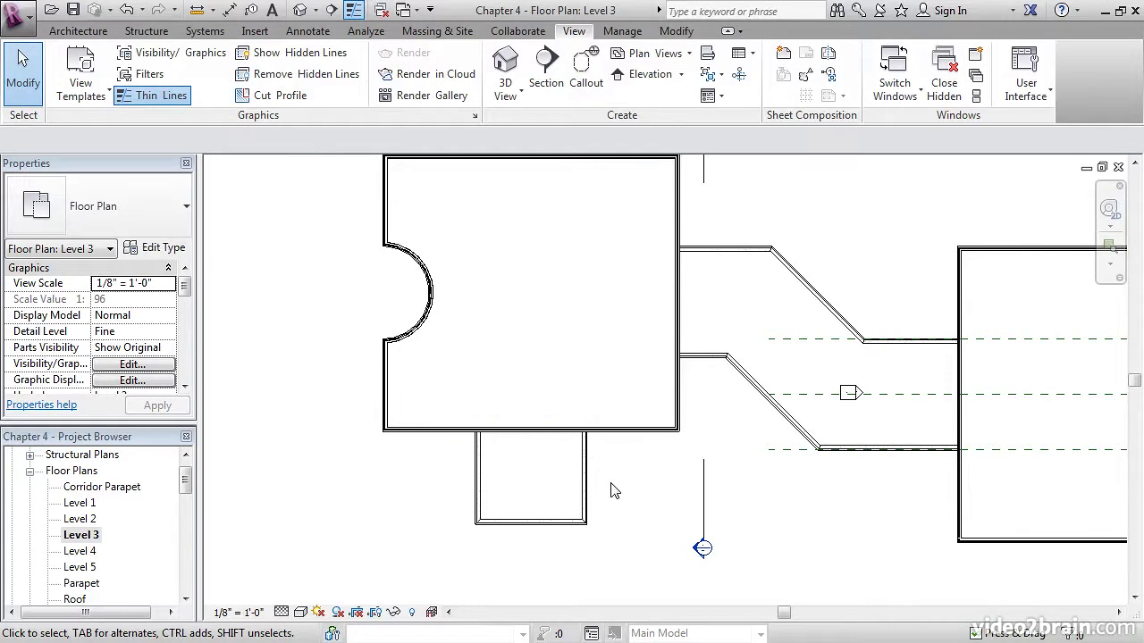
right_click(704, 503)
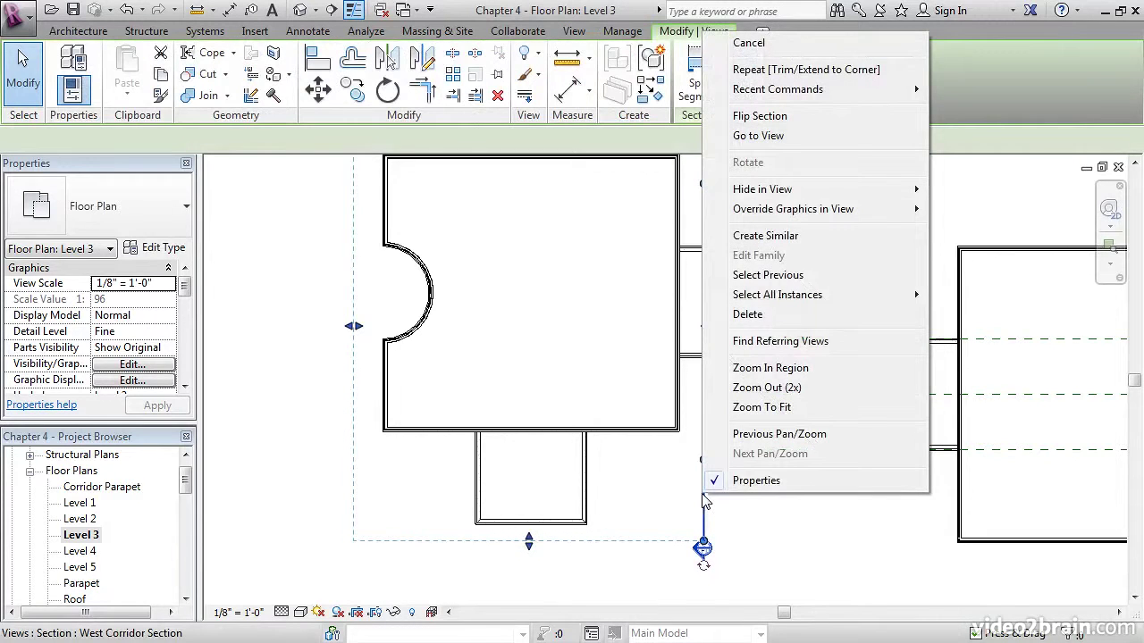
click(474, 184)
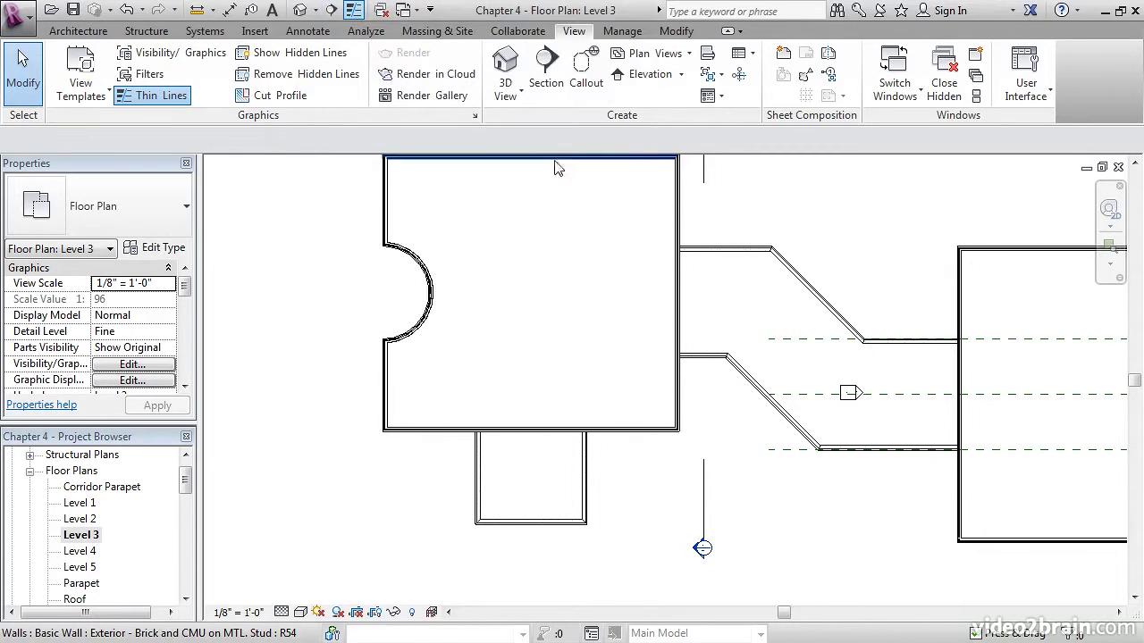
right_click(706, 503)
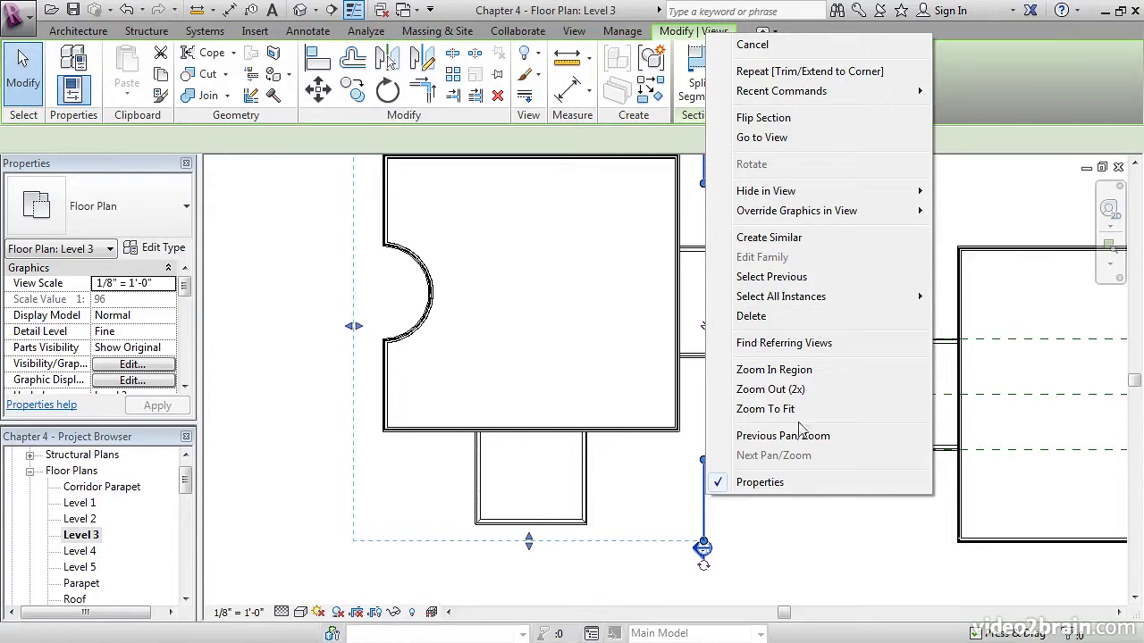
click(777, 238)
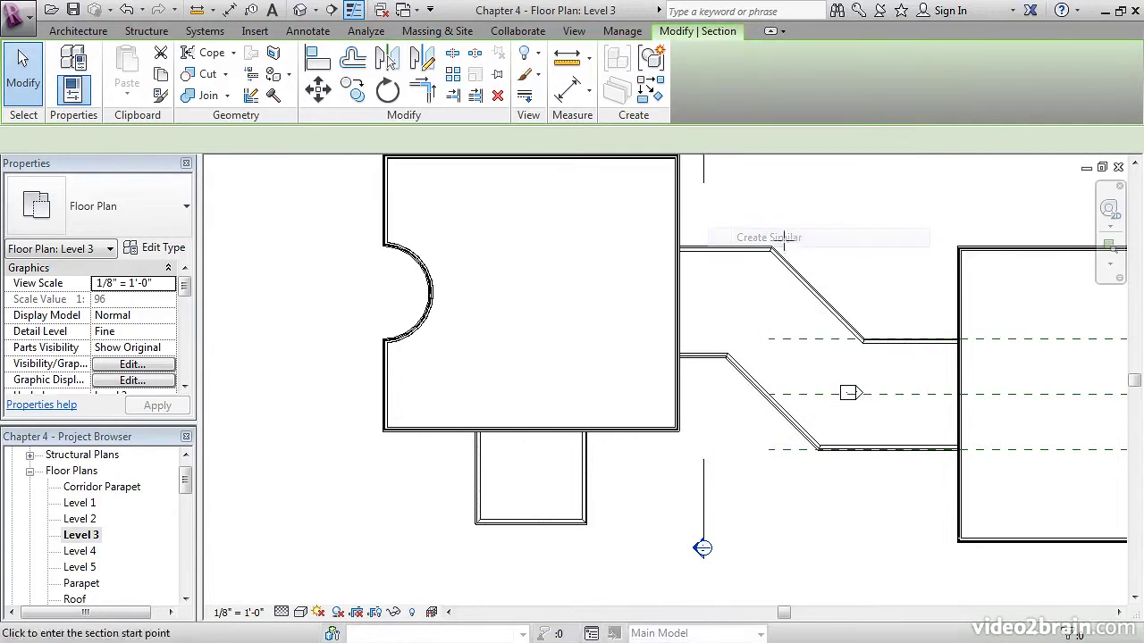
click(339, 474)
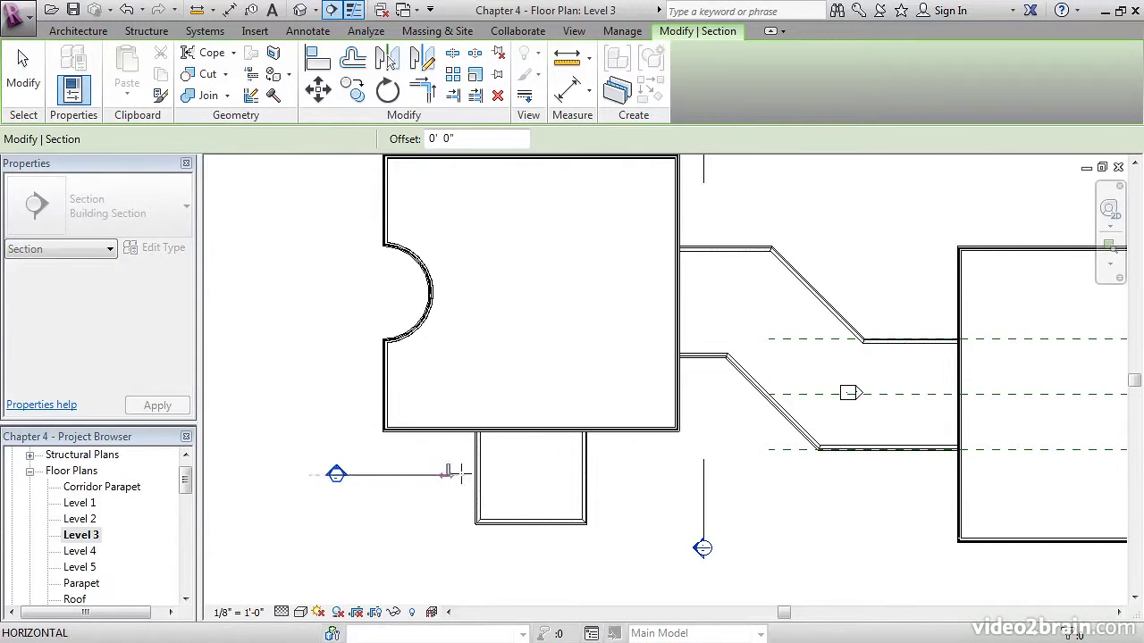
click(740, 475)
middle_drag(572, 309, 581, 397)
key(Escape)
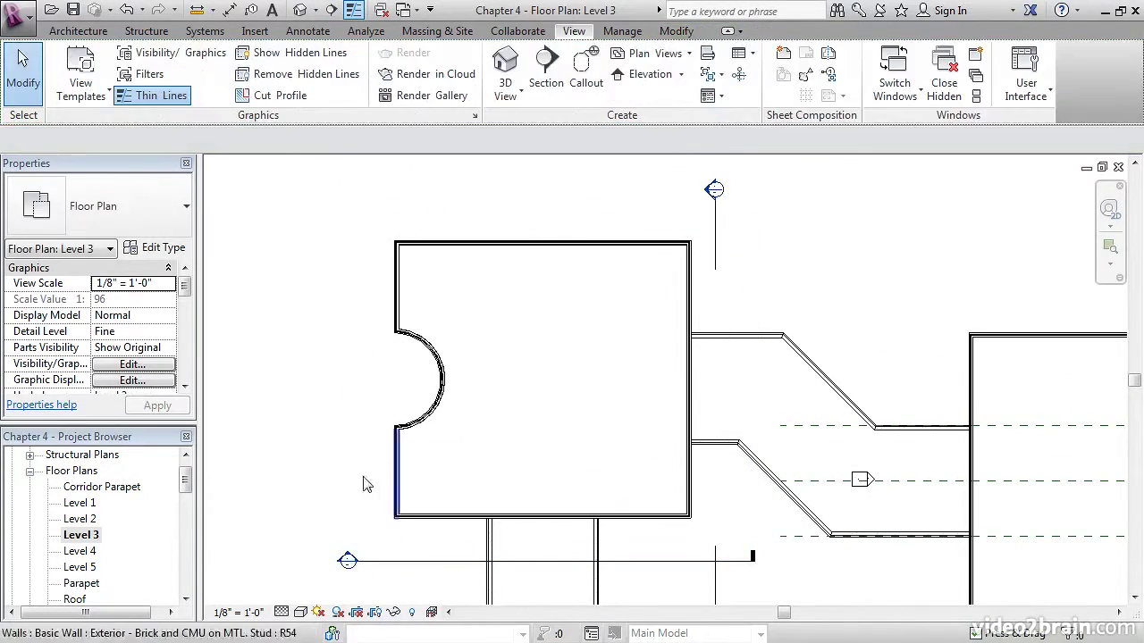
- Set the new horizontal section's view name to West Wing South Wall Sections and apply it
drag(187, 290, 187, 330)
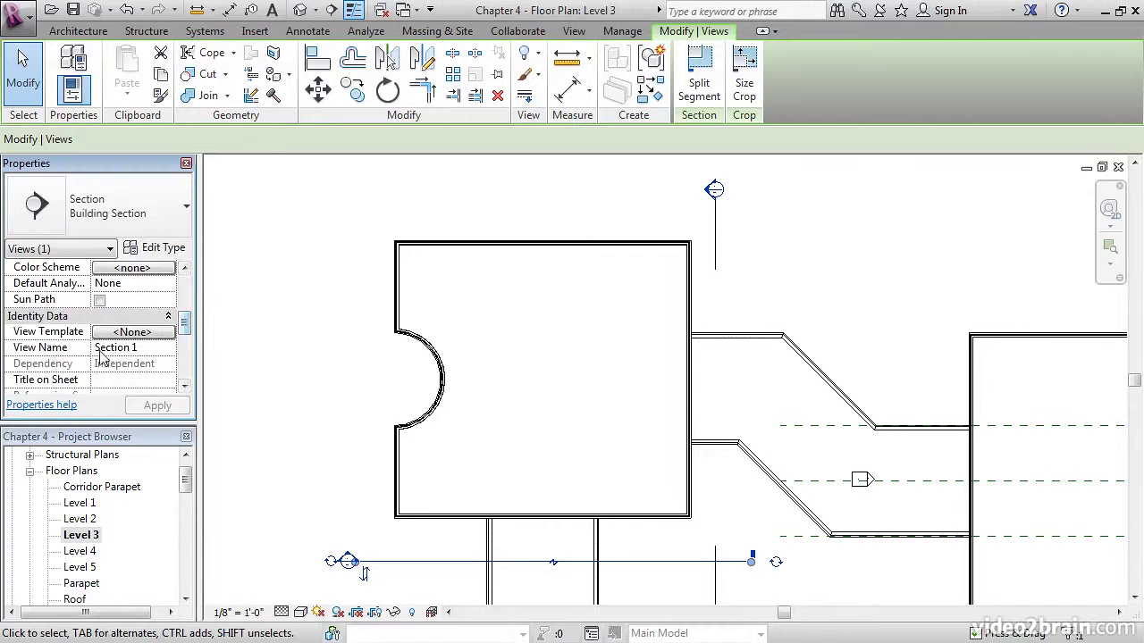
click(154, 349)
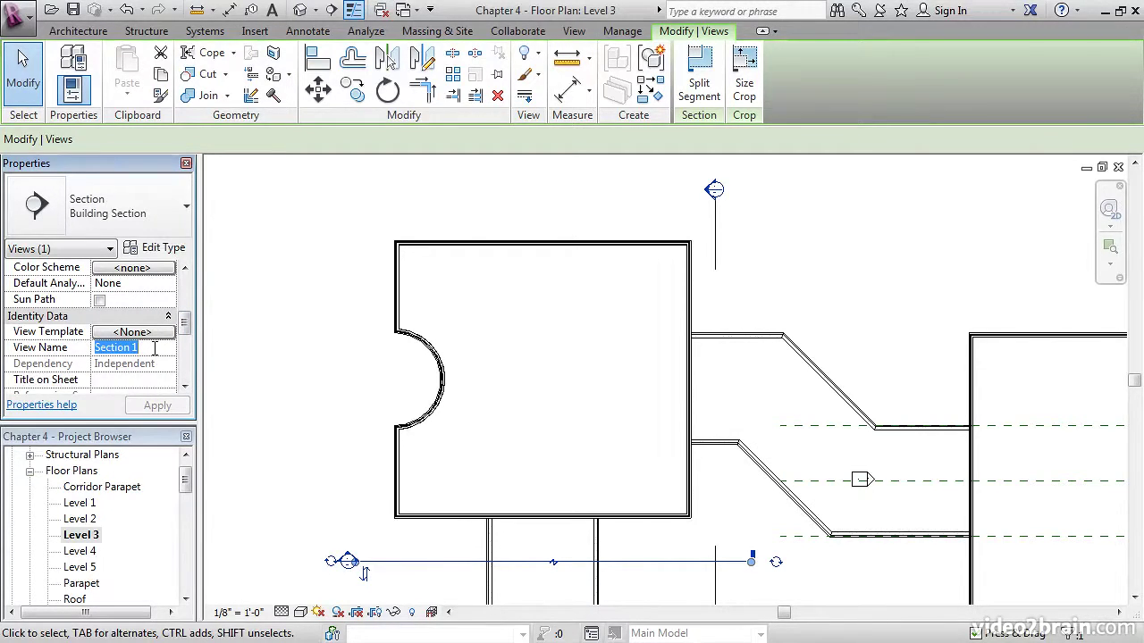
text(West)
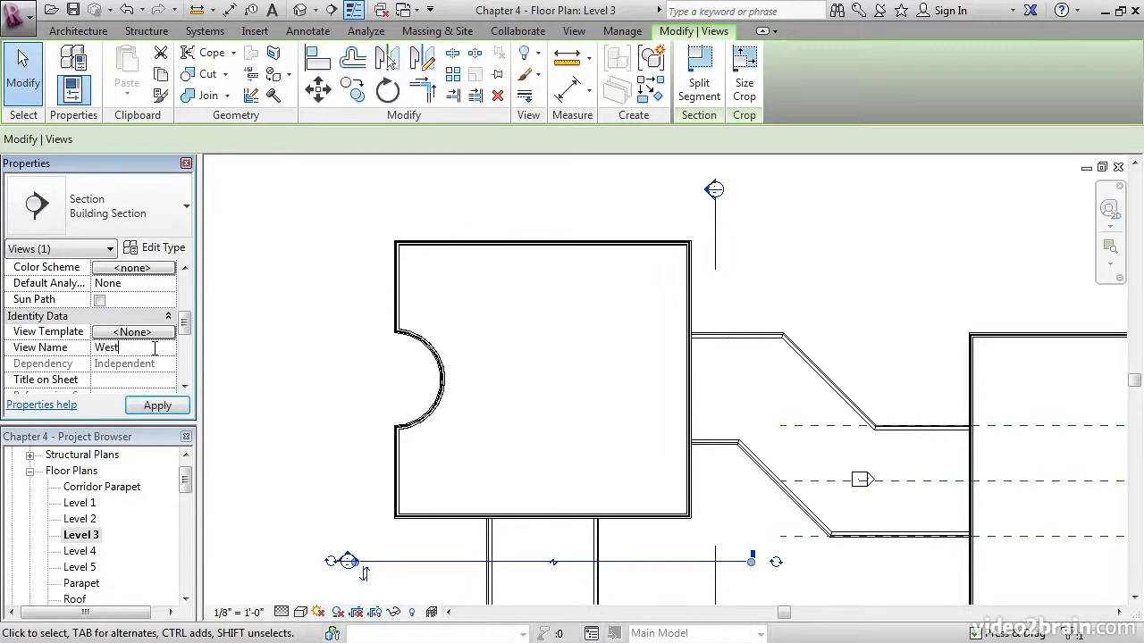
text( Wing South)
text( Wall Sec)
text(tions)
key(Return)
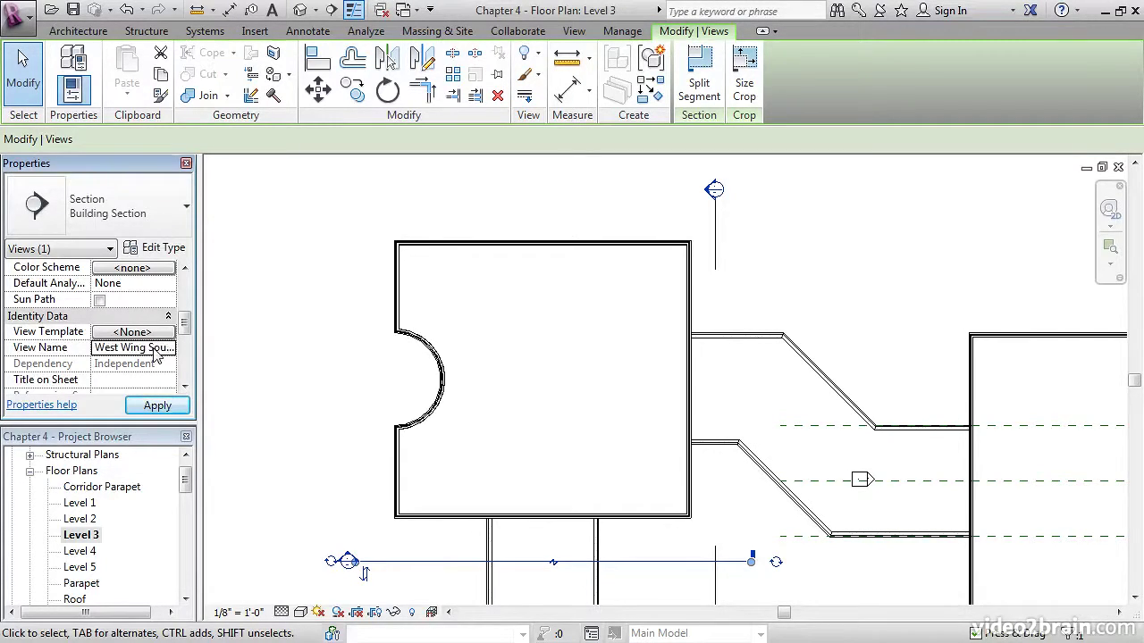
click(155, 406)
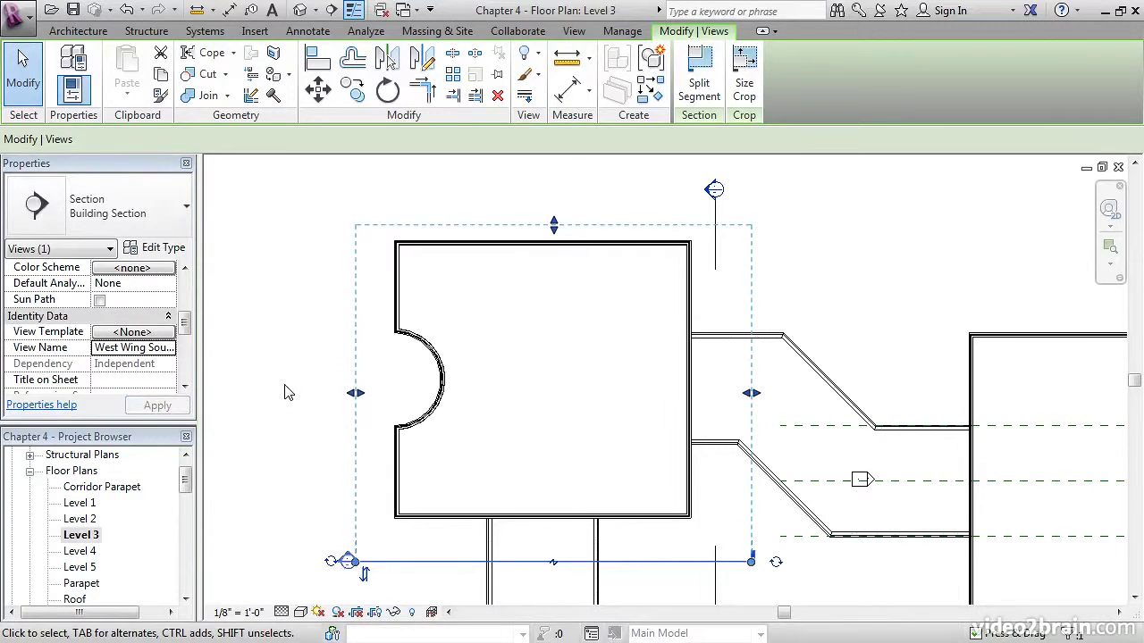